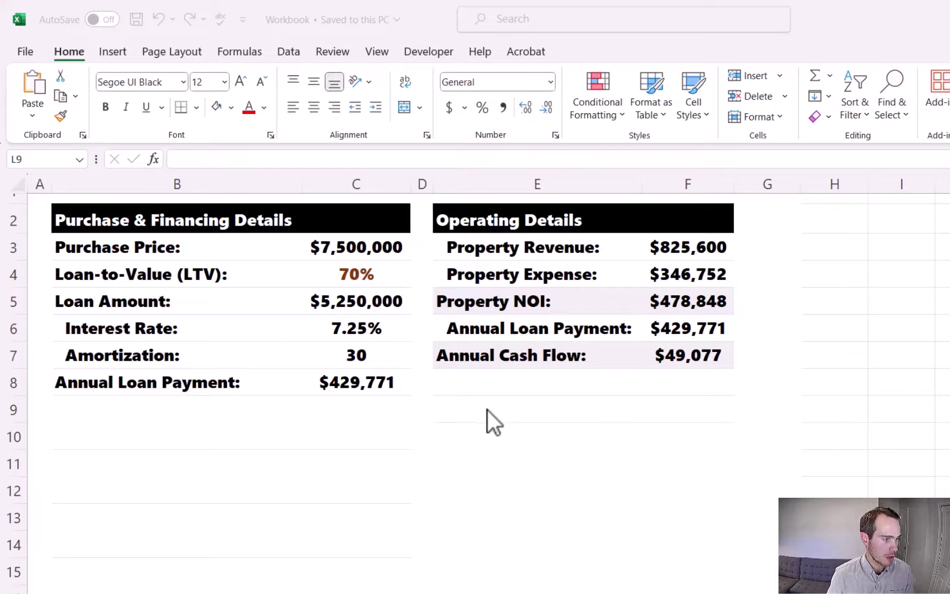
Step: Label E8 'DSCR' and enter =F5/F6 in F8, dividing Property NOI by Annual Loan Payment (1.11)
click(487, 384)
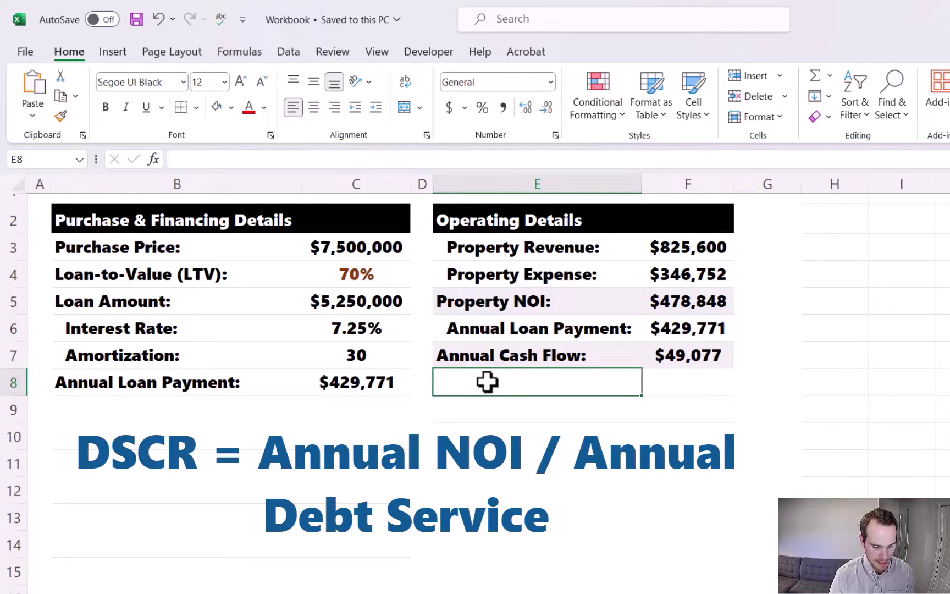
text(DSCR:)
key(Tab)
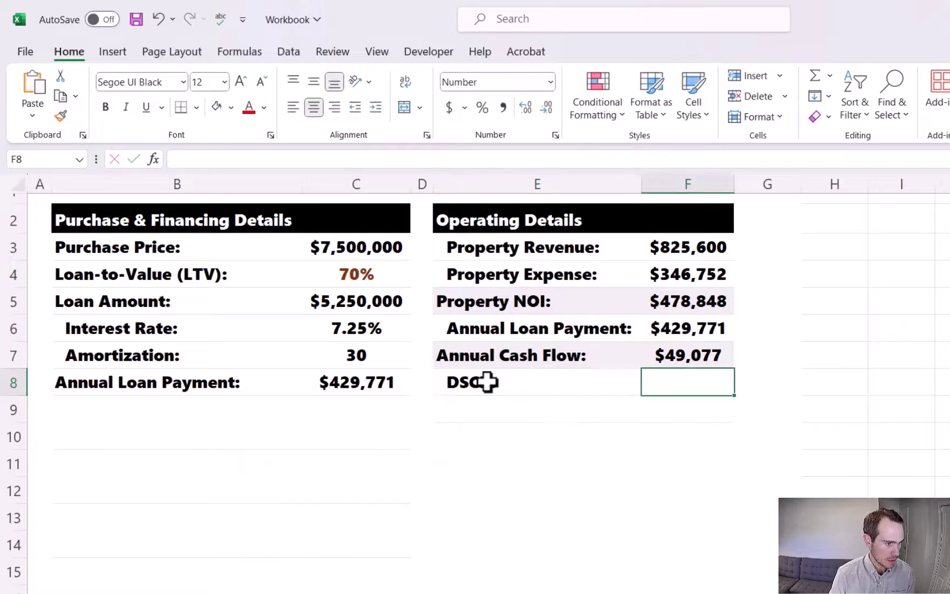
text(=)
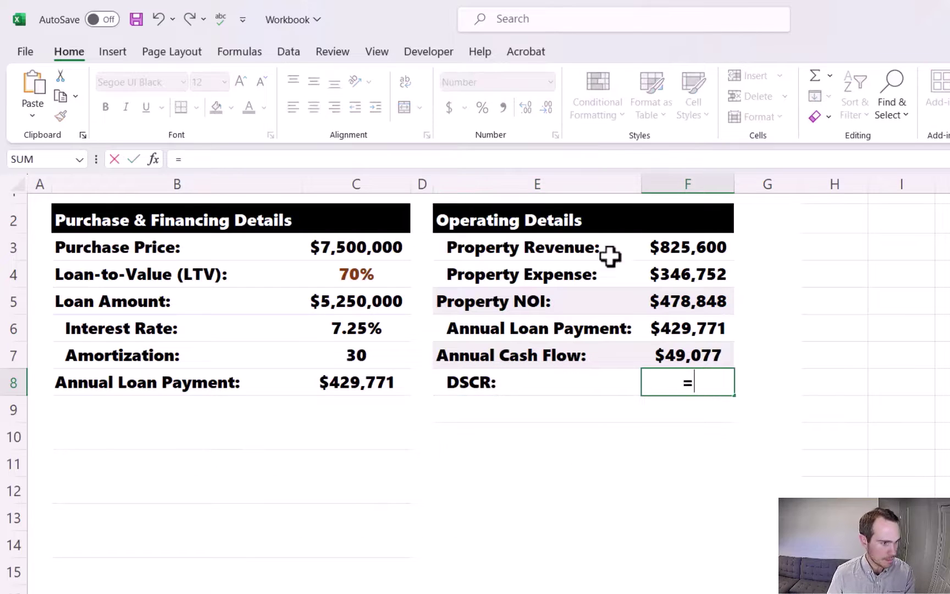
click(701, 304)
text(/)
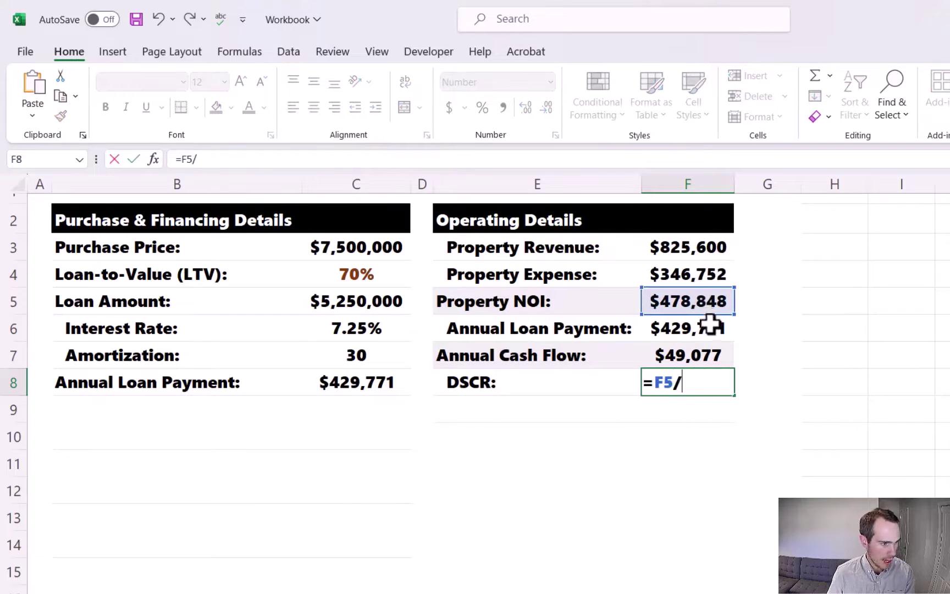
click(709, 328)
key(Return)
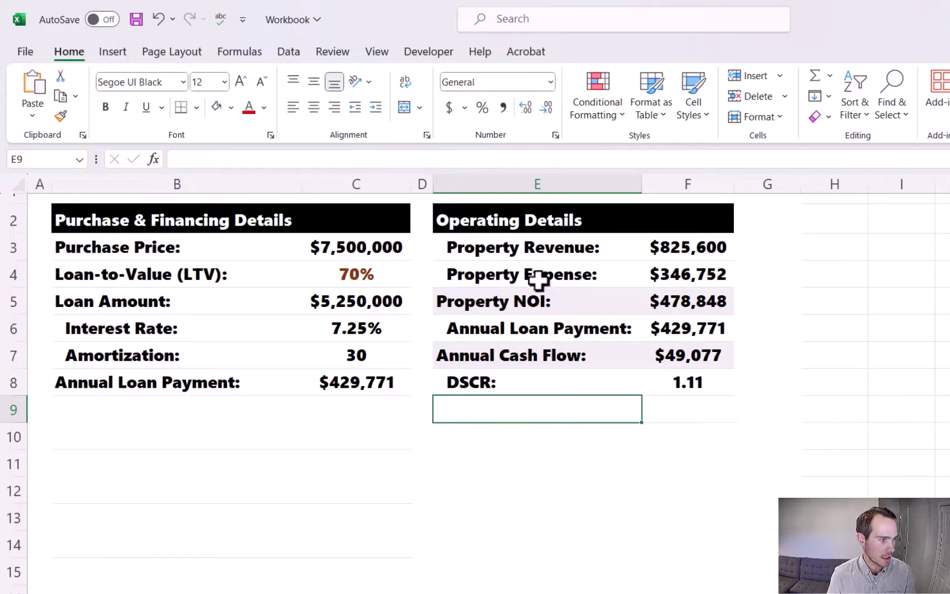
Step: Change loan-to-value in C4 to 65%, giving a $4,875,000 loan and 1.20 DSCR
click(376, 273)
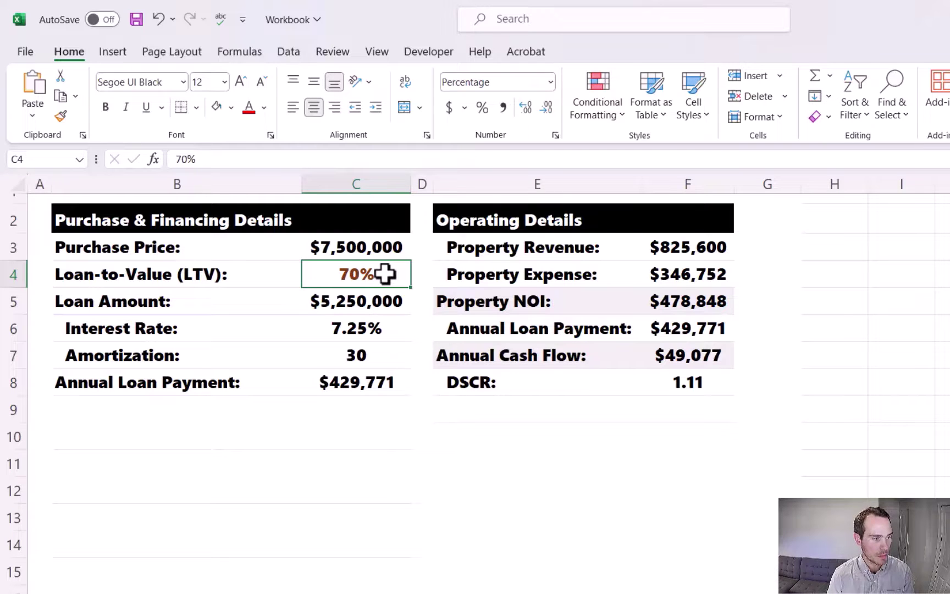
text(65)
key(Return)
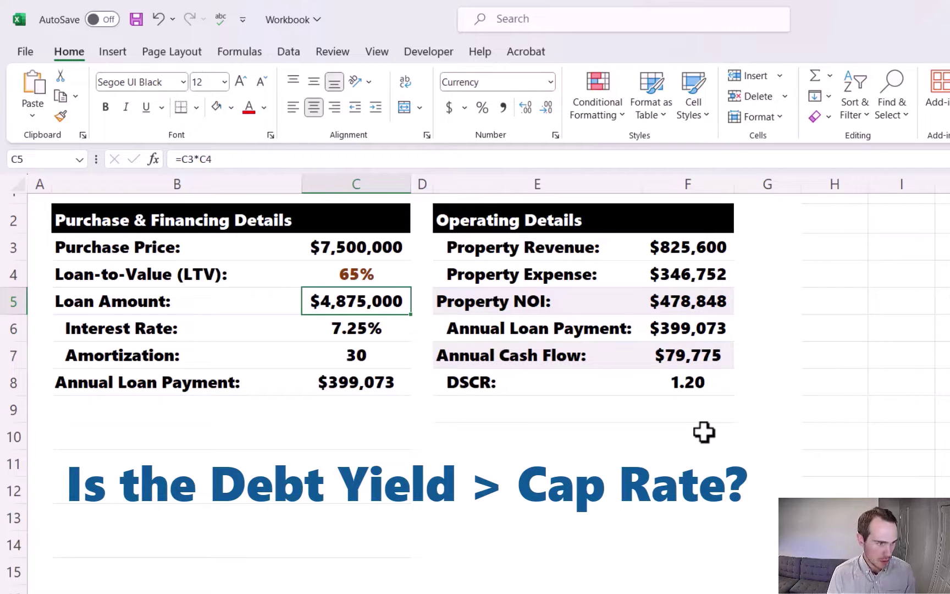
Step: Label B10 'Debt Yield' and enter =F5/C5 in C10, showing 9.82%
click(75, 436)
text(Debt Yield)
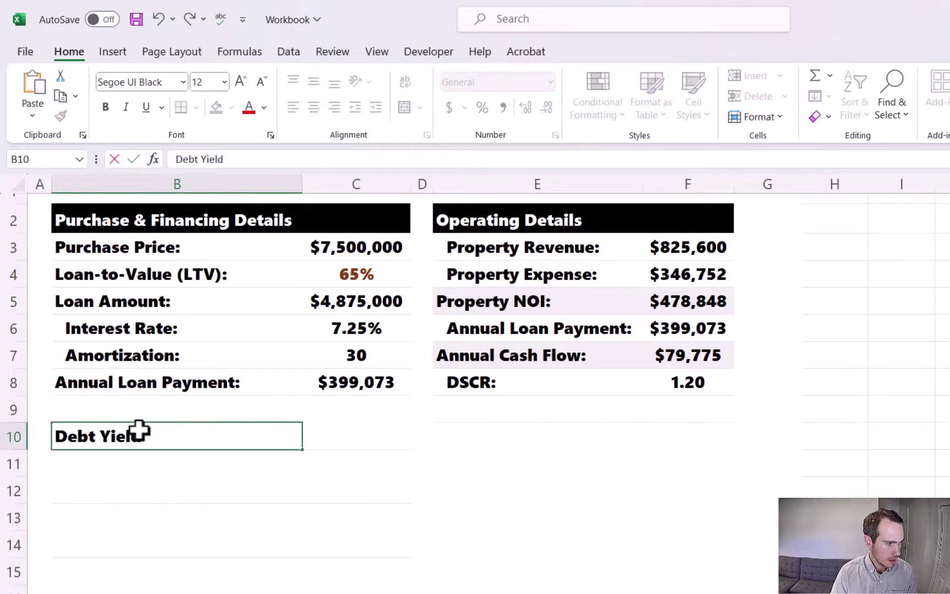
key(Tab)
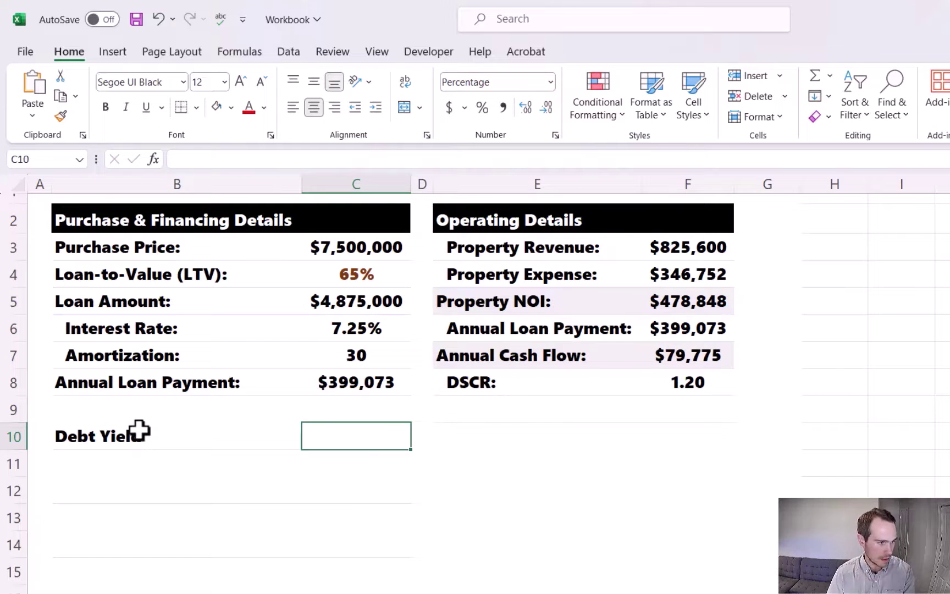
text(=)
click(697, 303)
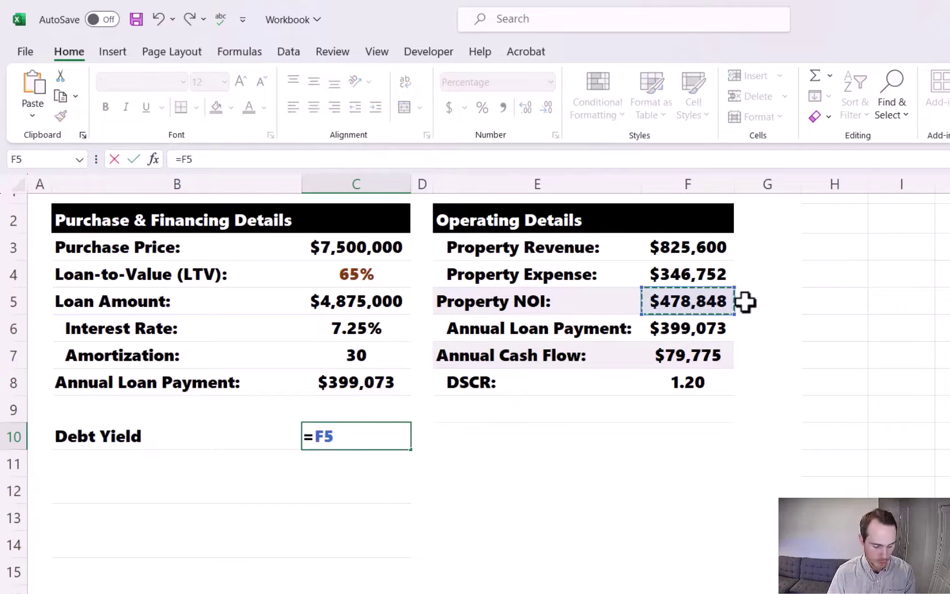
text(/)
click(368, 301)
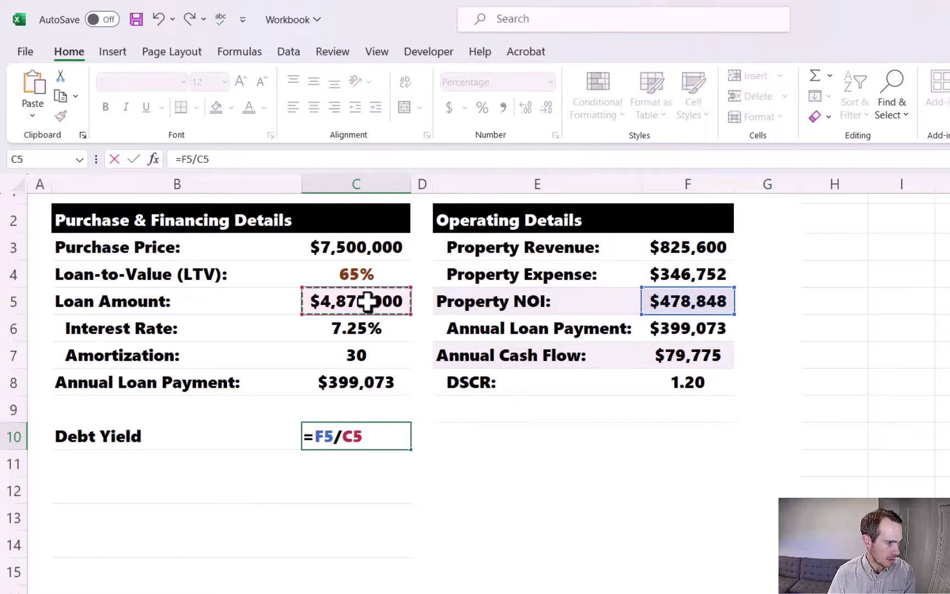
key(Return)
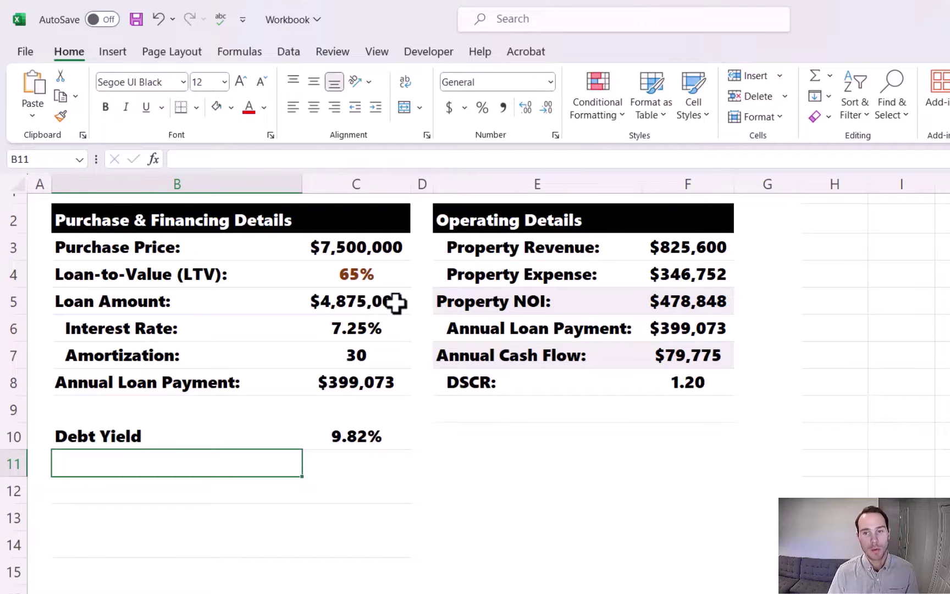
Step: Change loan-to-value in C4 to 60%, giving a $4,500,000 loan, DSCR 1.30 and 10.64% debt yield
click(380, 275)
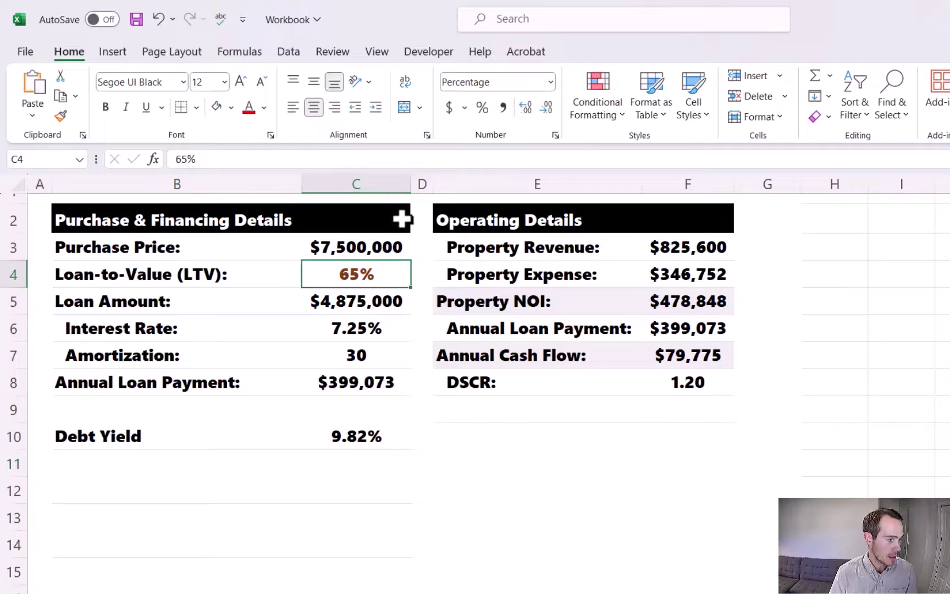
text(60)
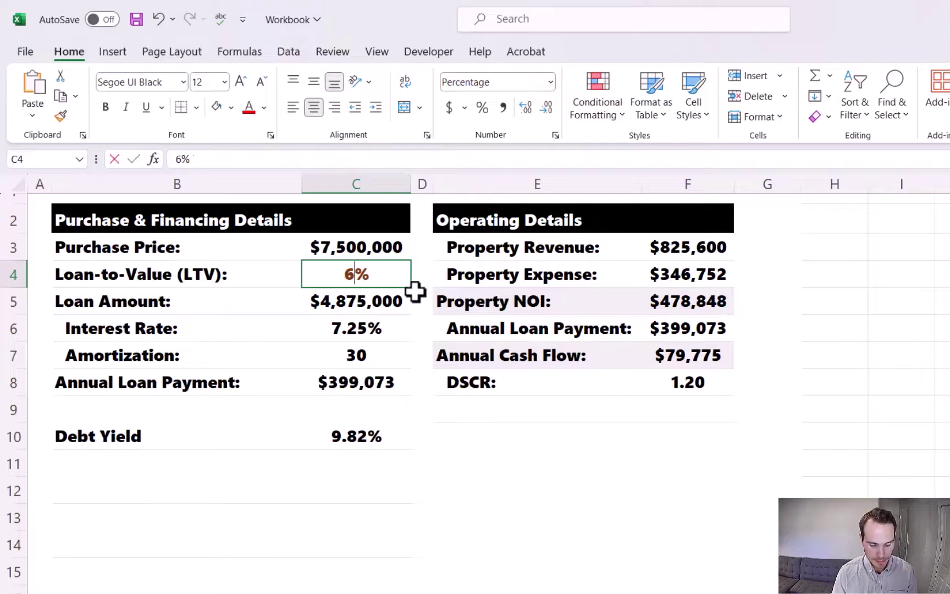
key(Return)
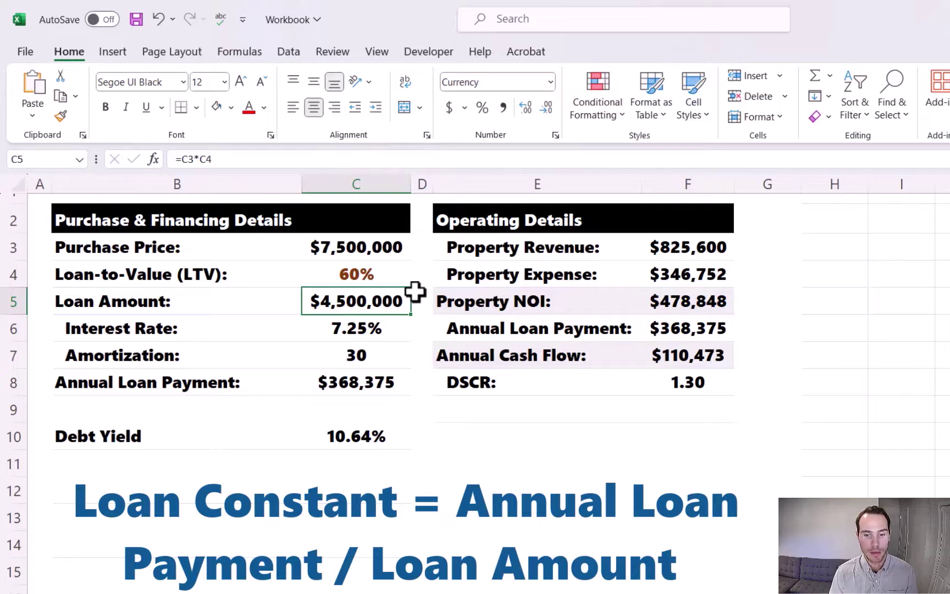
Step: Label B12 'Loan Constant' and enter =C8/C5 in C12, showing 8.19%
click(113, 496)
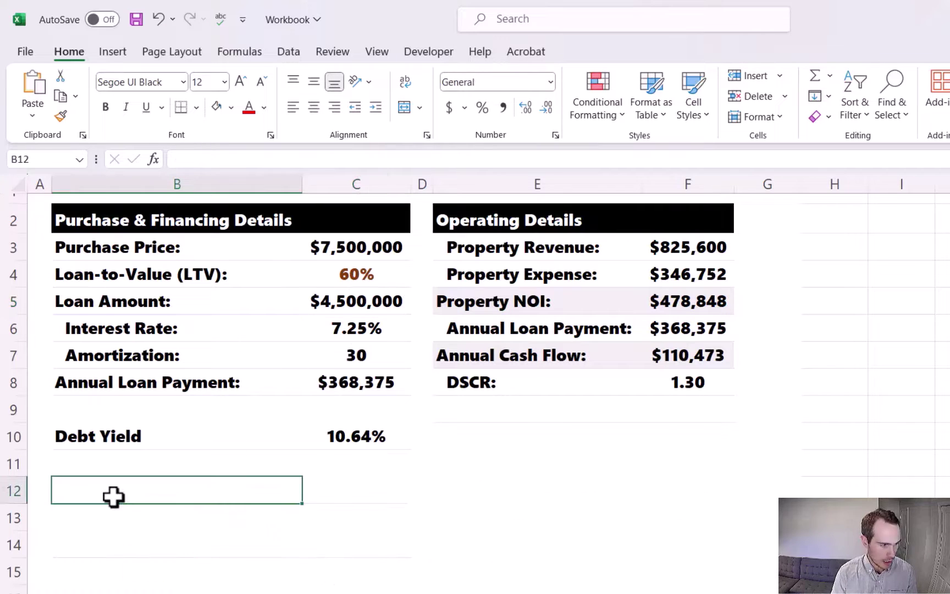
text(Loan Constant)
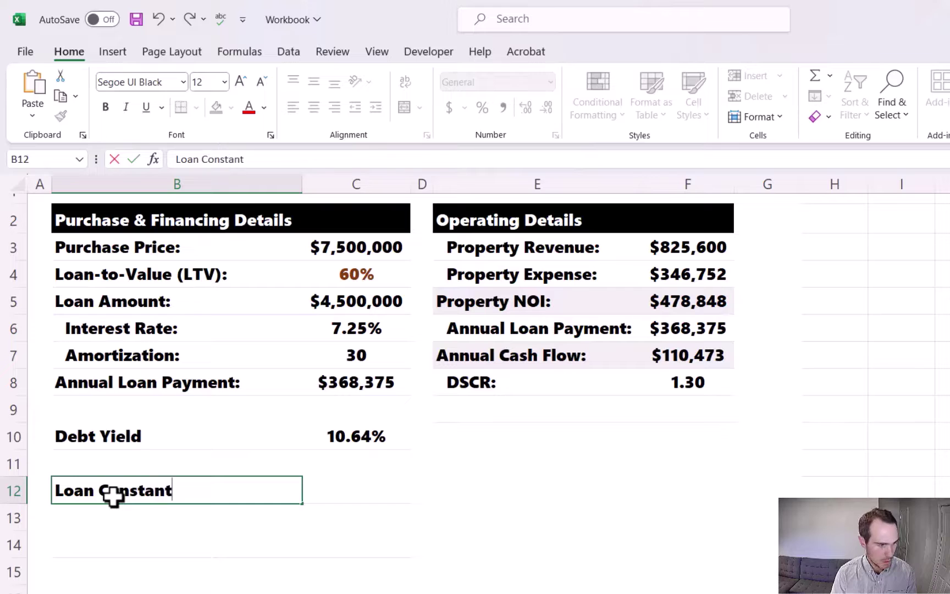
key(Tab)
text(=)
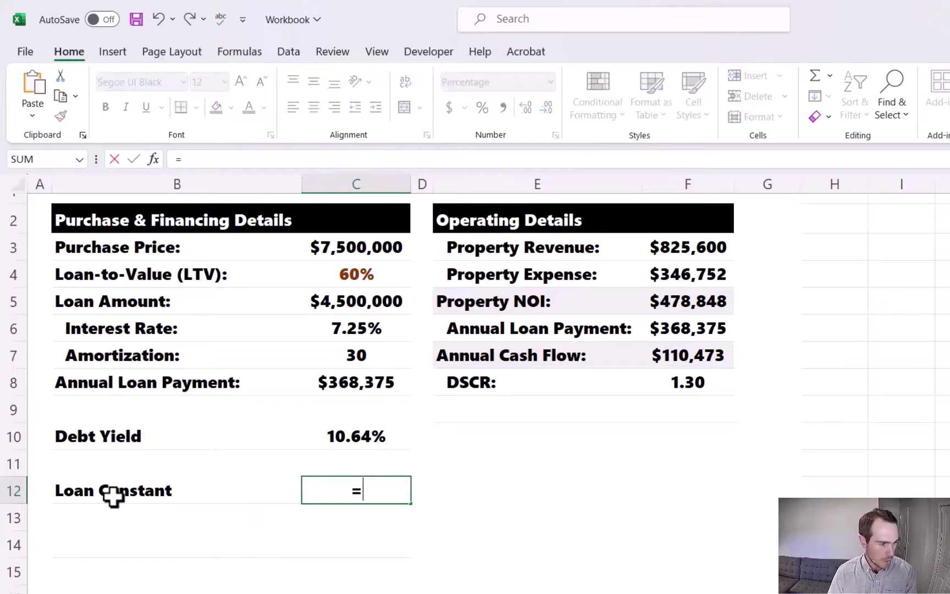
click(346, 383)
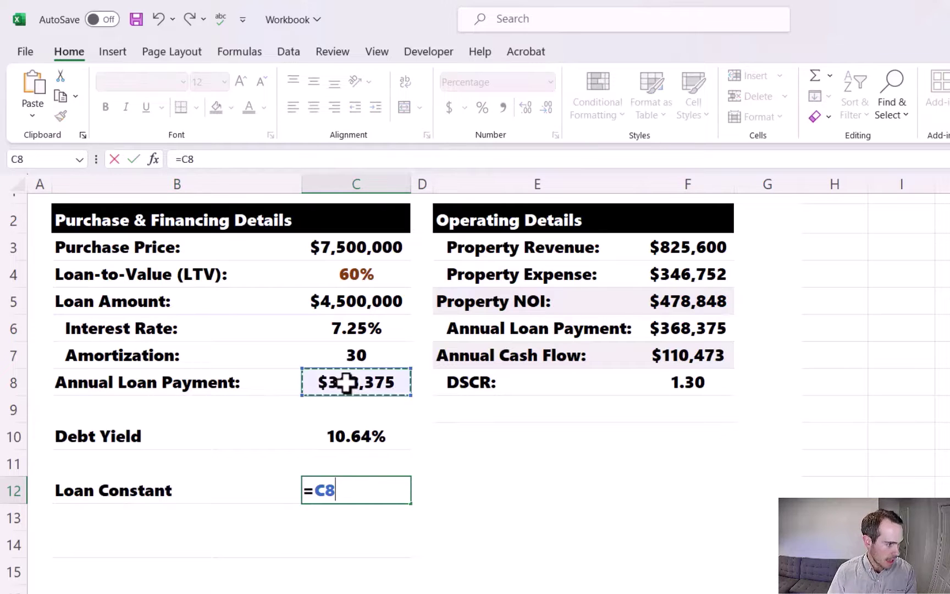
text(/)
click(381, 312)
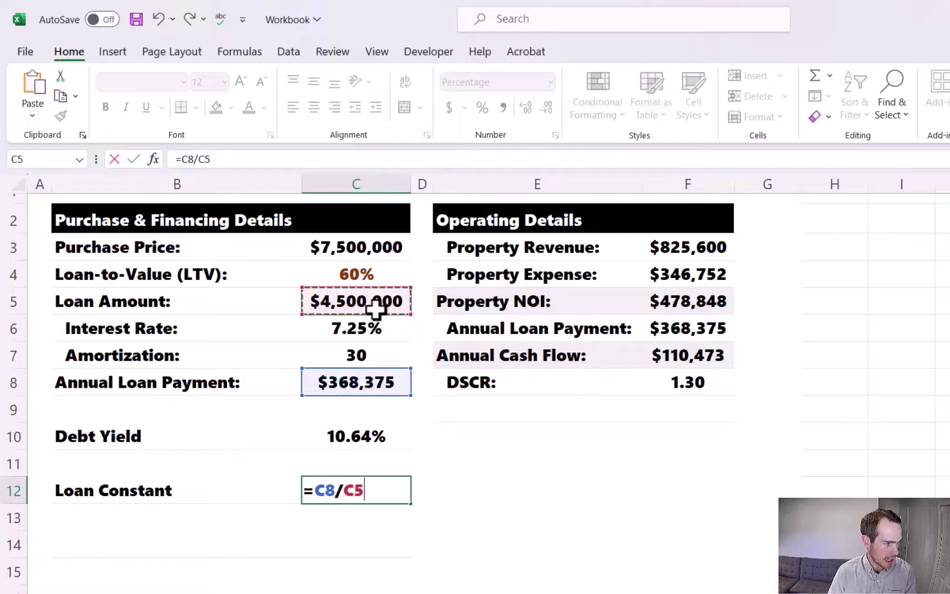
key(Return)
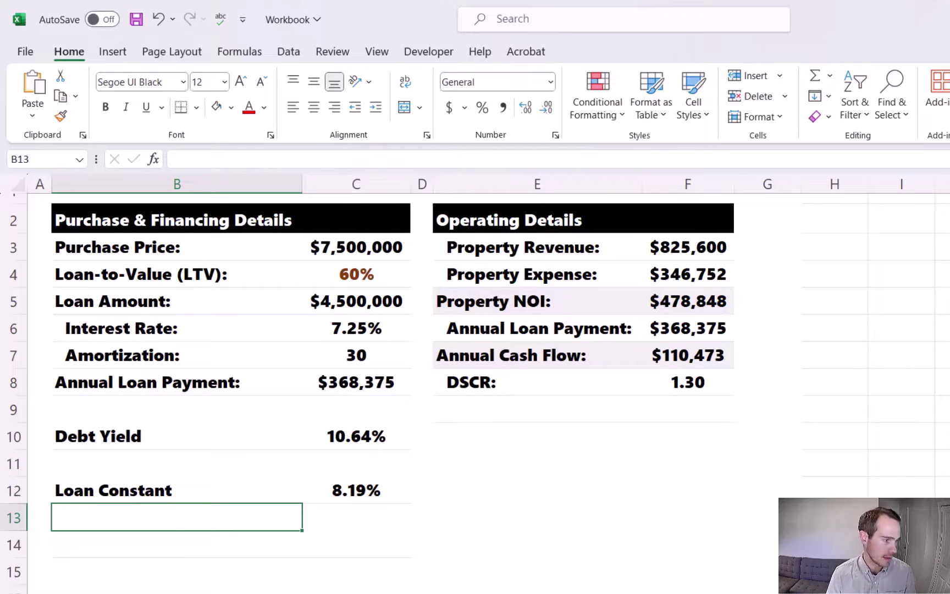
Step: Try a 50% loan-to-value, then set it back to 60%
click(353, 274)
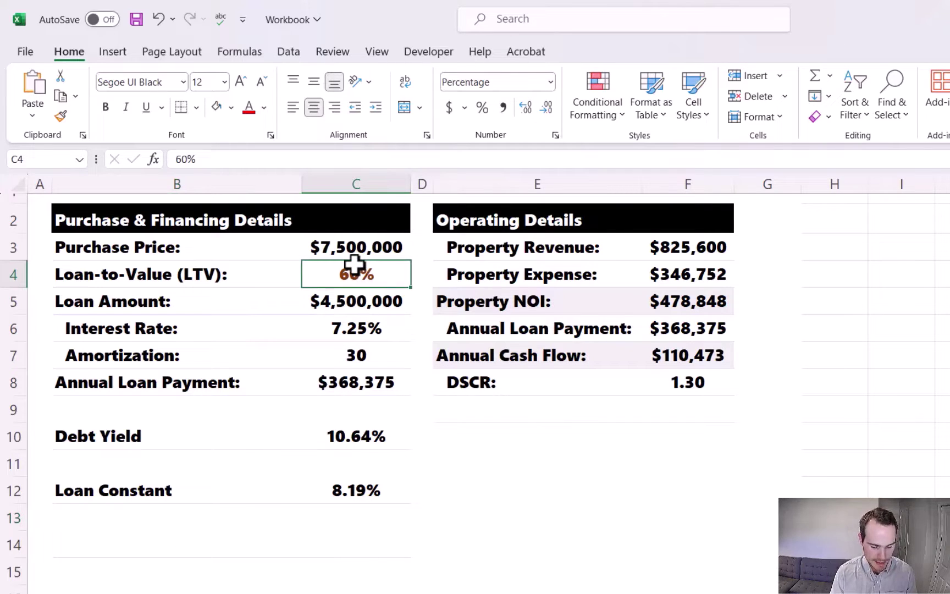
text(50%)
key(Return)
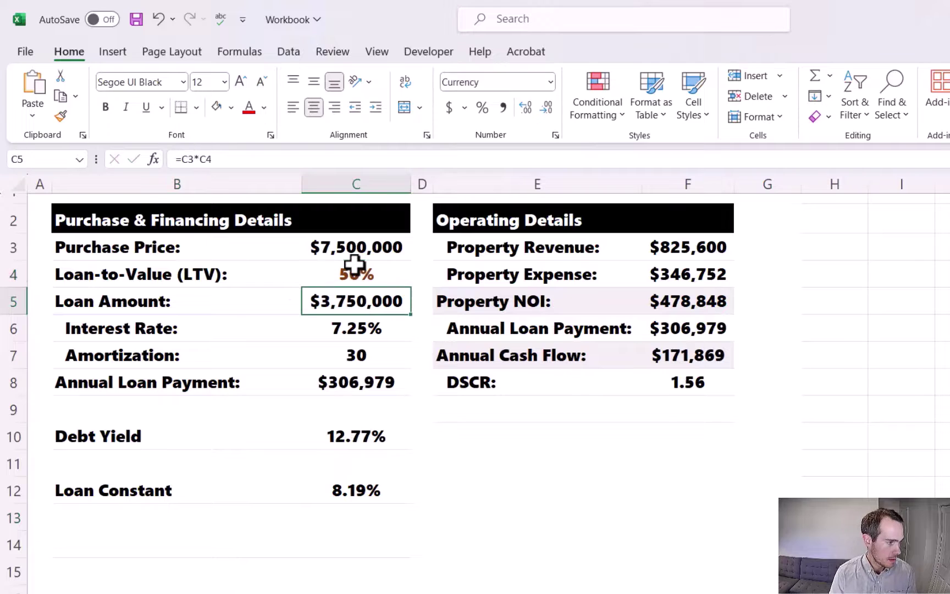
click(373, 268)
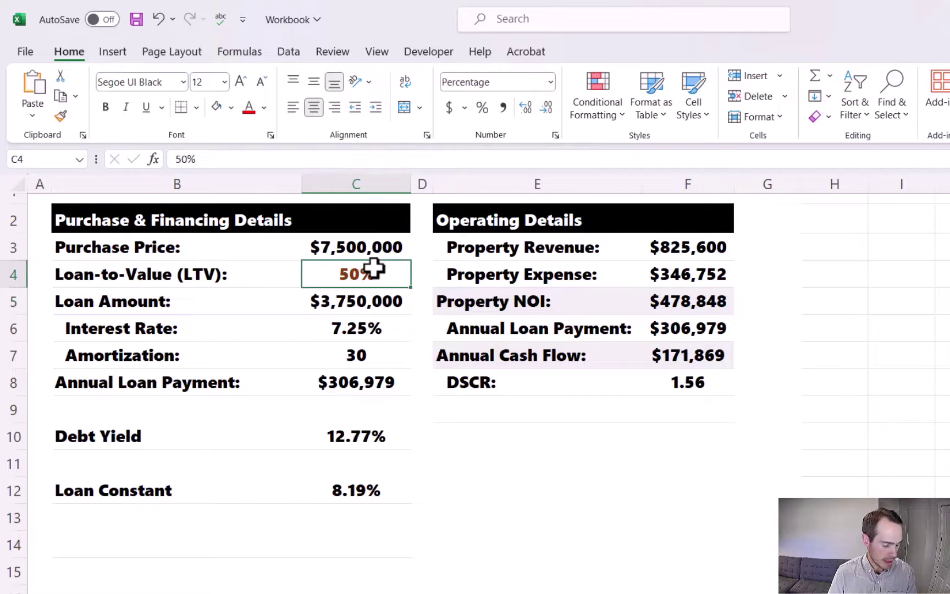
text(60)
key(Return)
Step: Test an $8,500,000 purchase price, then undo the change
click(353, 242)
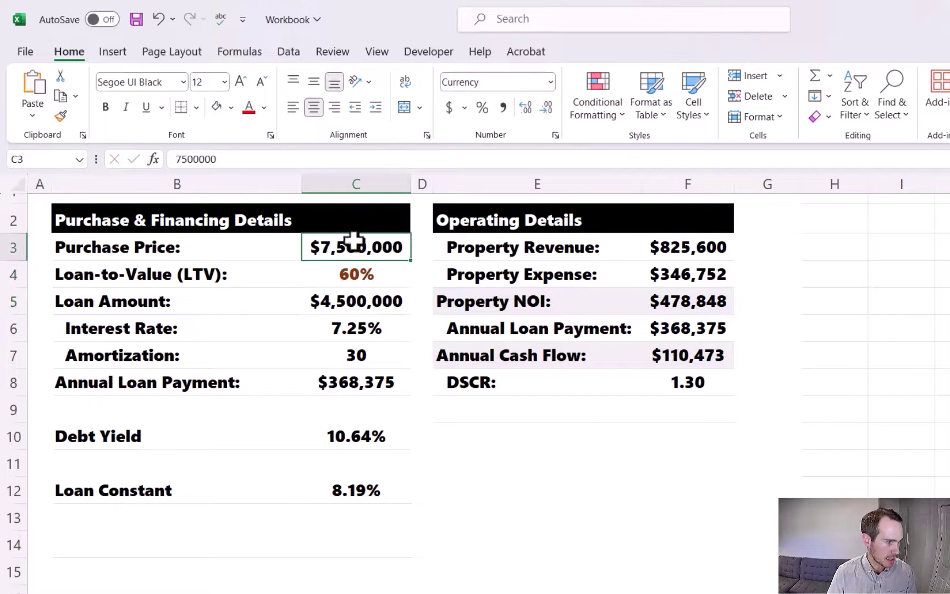
drag(181, 160, 172, 160)
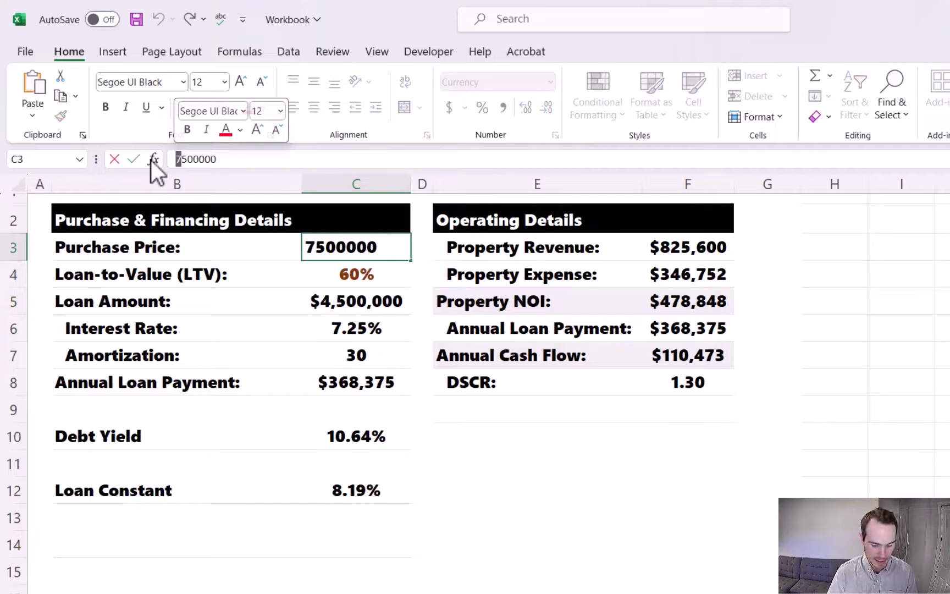
text(8)
key(Return)
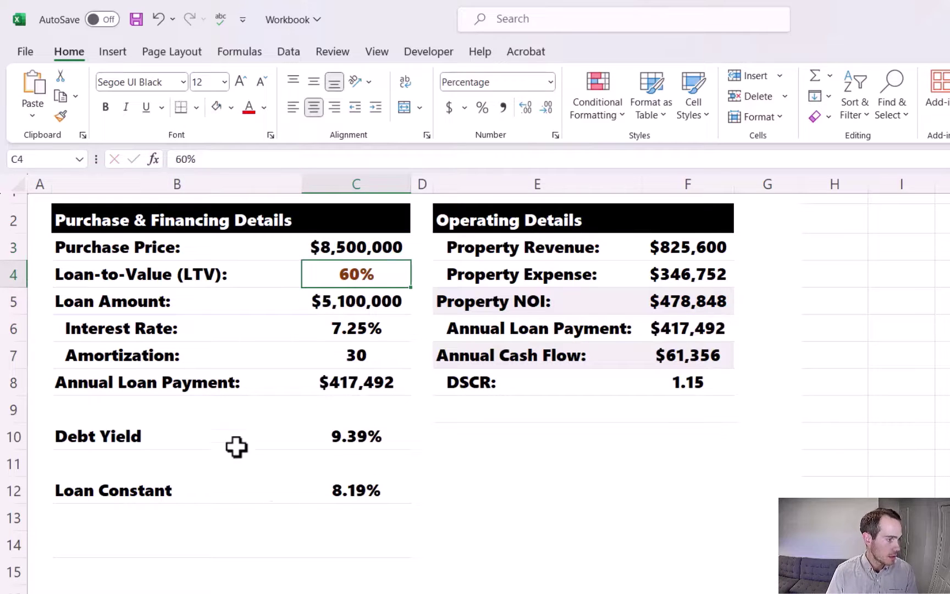
click(160, 15)
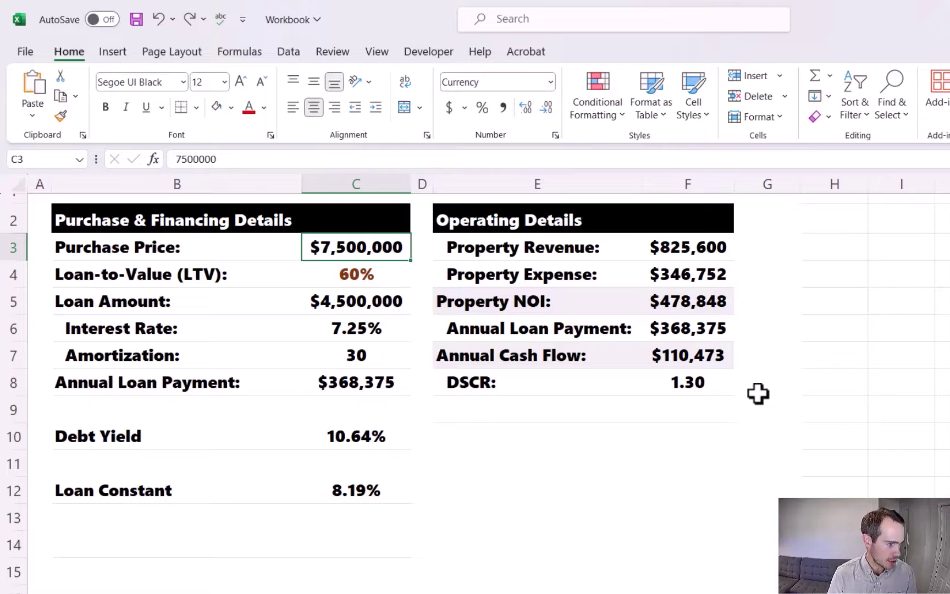
Step: Test an 8.00% interest rate, then undo the change
click(378, 327)
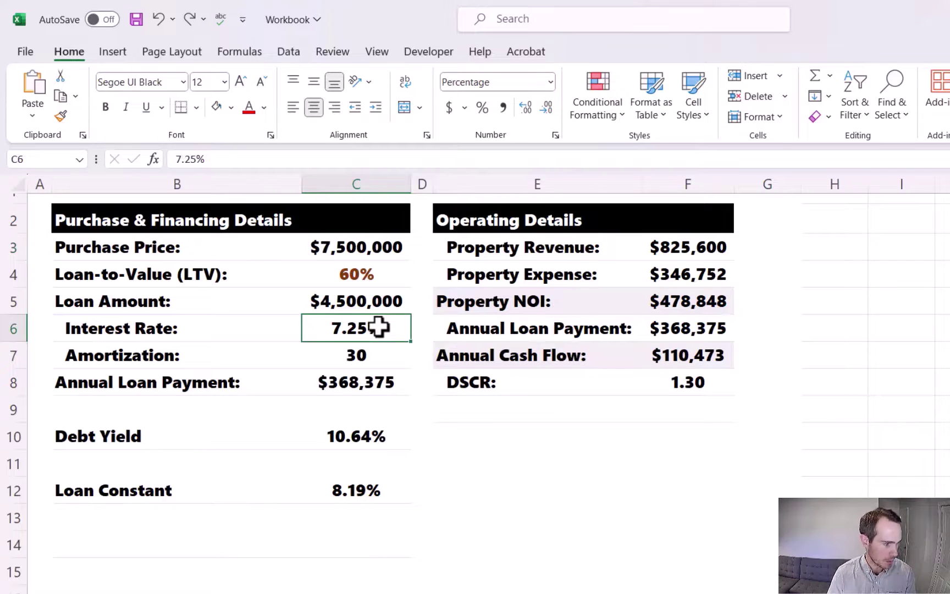
text(8)
key(Return)
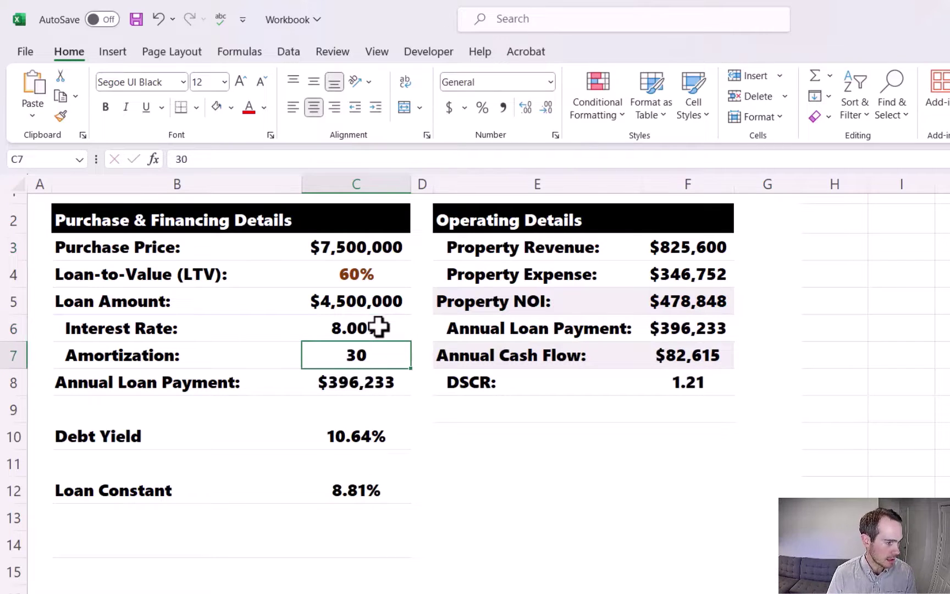
click(159, 20)
Step: Test a 25-year amortization, then undo it to restore 30 years
click(382, 357)
text(25)
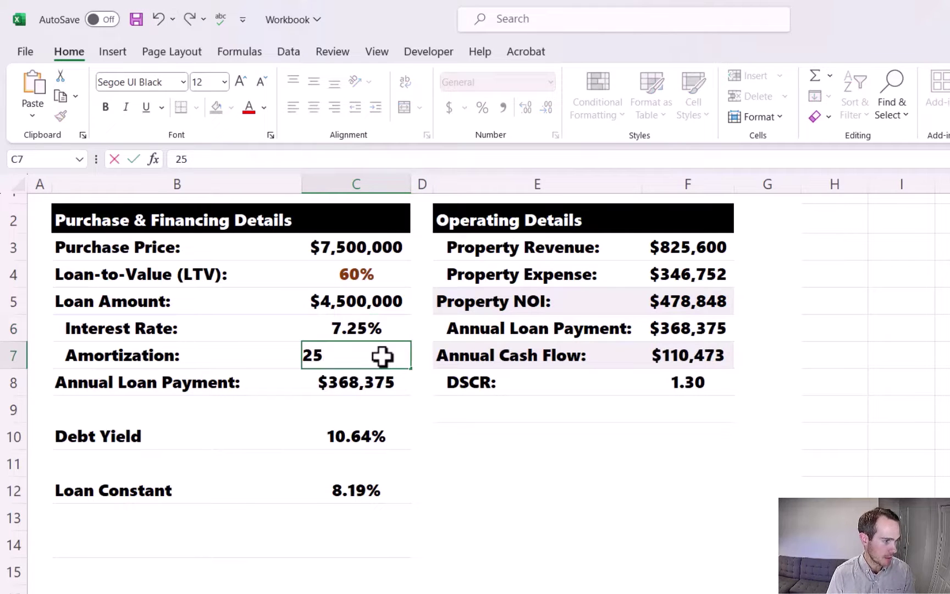
key(Return)
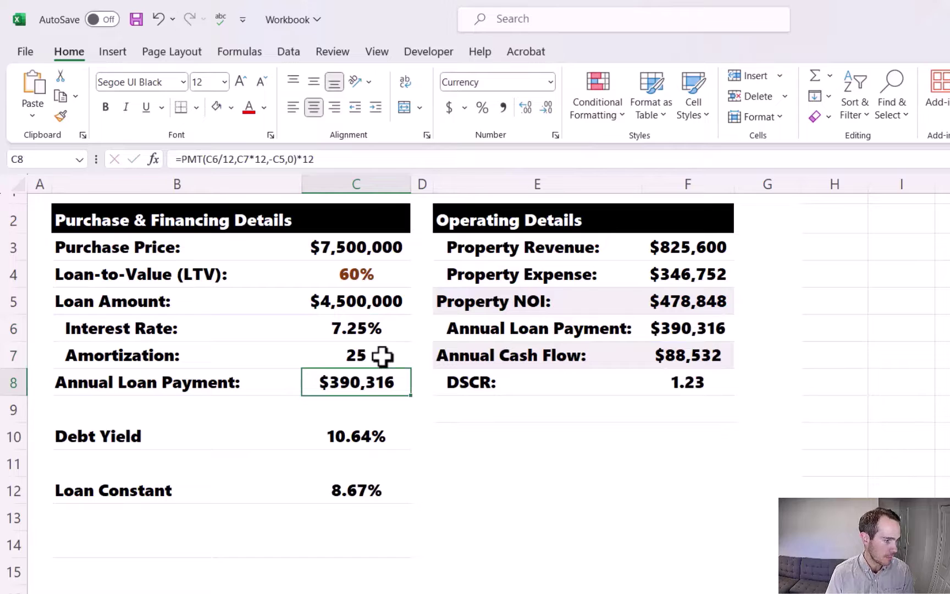
click(158, 20)
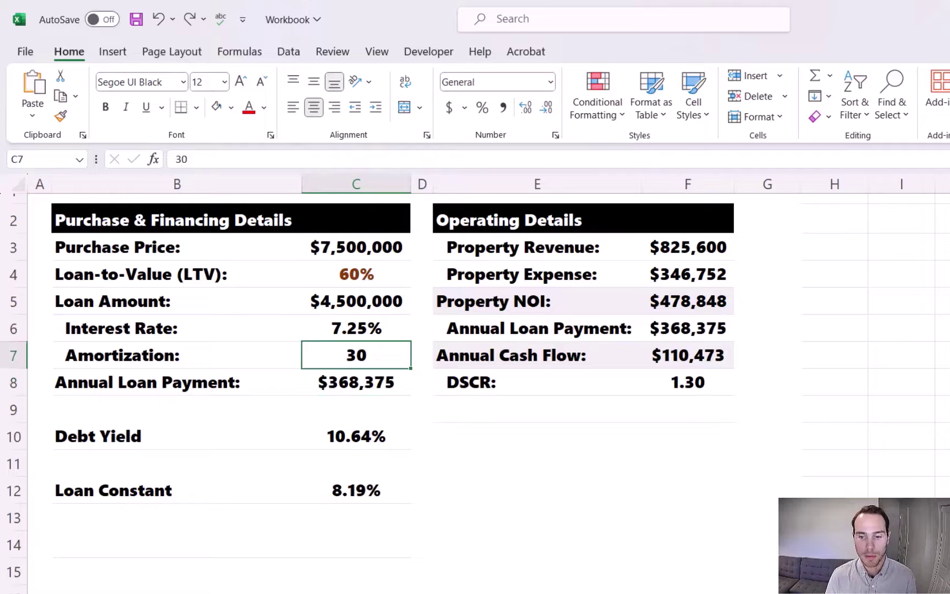
click(167, 548)
Step: Label B14 'Cap Rate:' and enter =F5/C3 in C14, showing 6.38%
text(Cap Rate:)
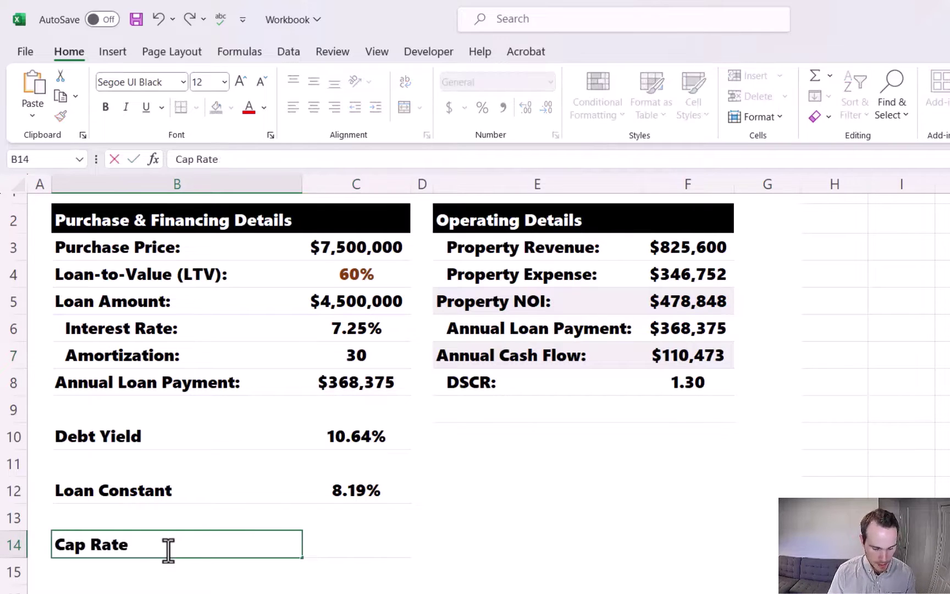
key(Tab)
text(=)
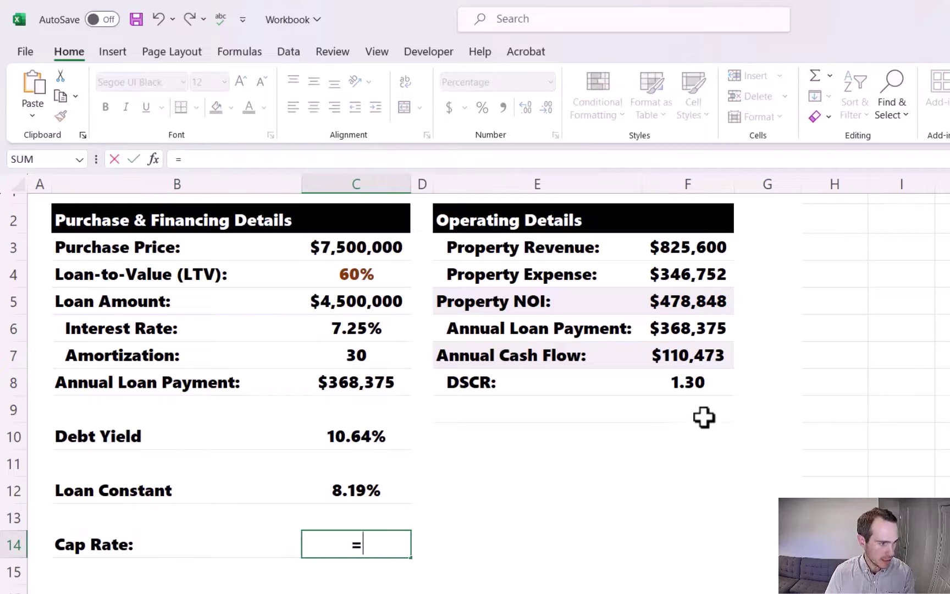
click(674, 303)
text(/)
click(351, 248)
key(Return)
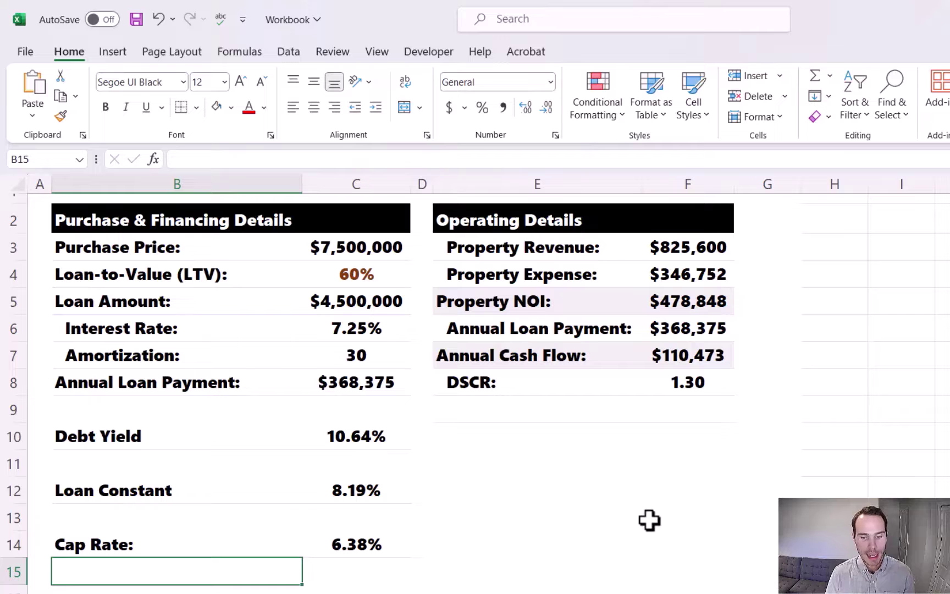
Step: Label E9 'Cash-on-Cash:' and enter =F7/(C3-C5) in F9, showing 3.68%
double_click(530, 407)
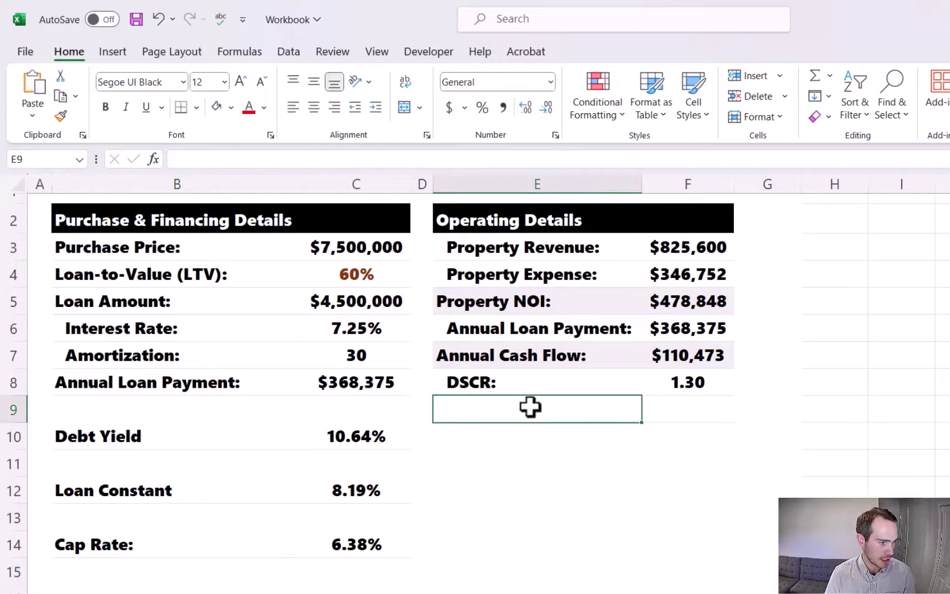
text(Ca)
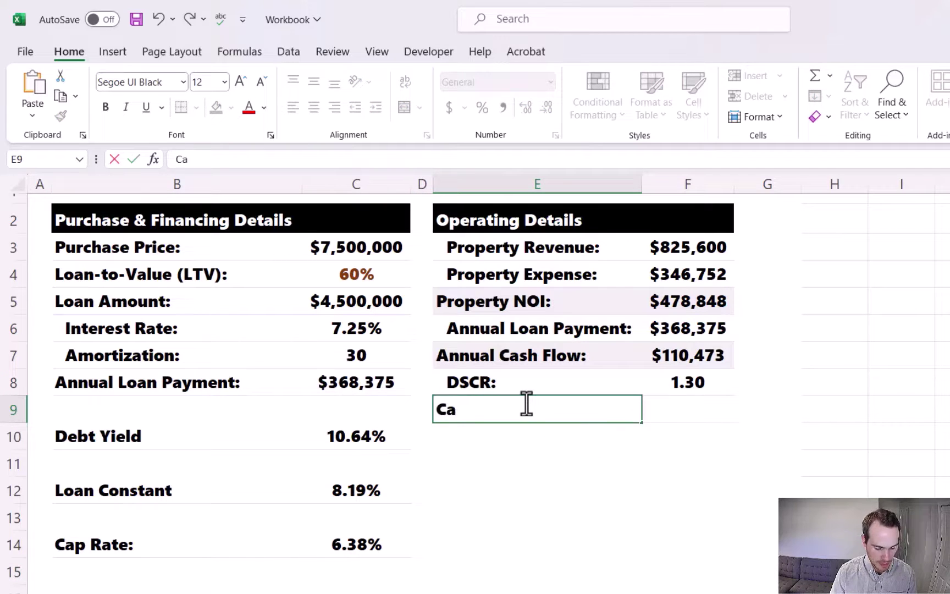
text(sh-on-Cash:)
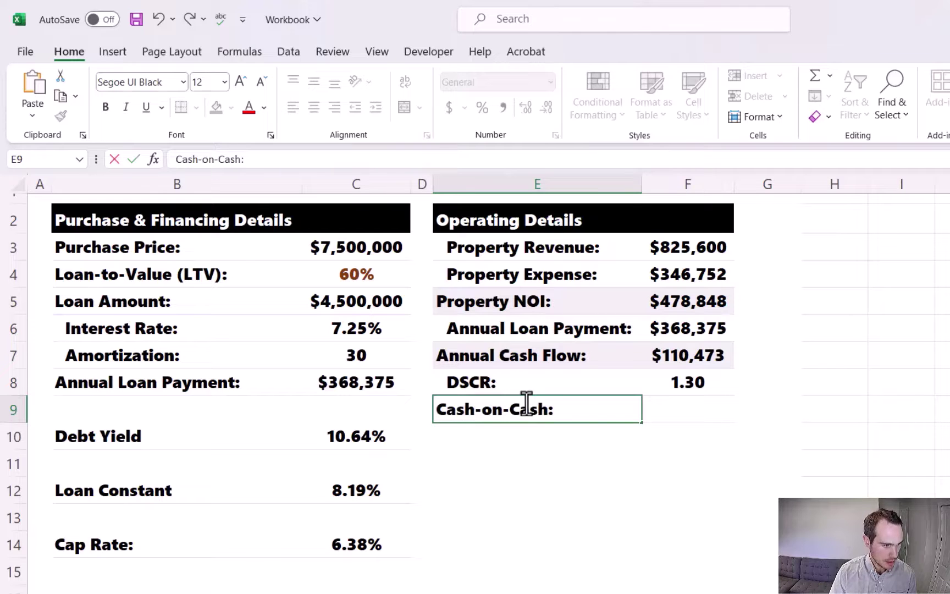
key(Tab)
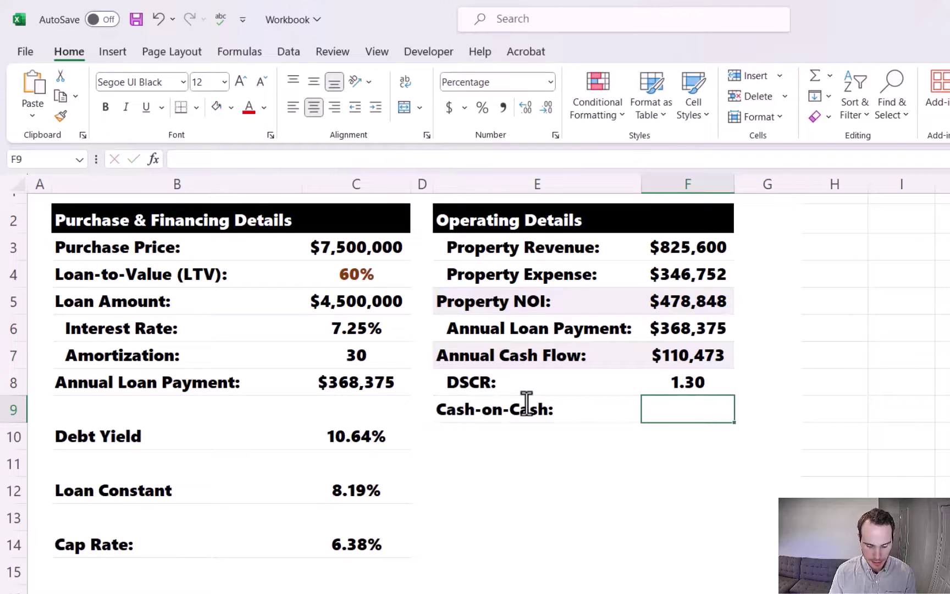
text(=)
click(684, 355)
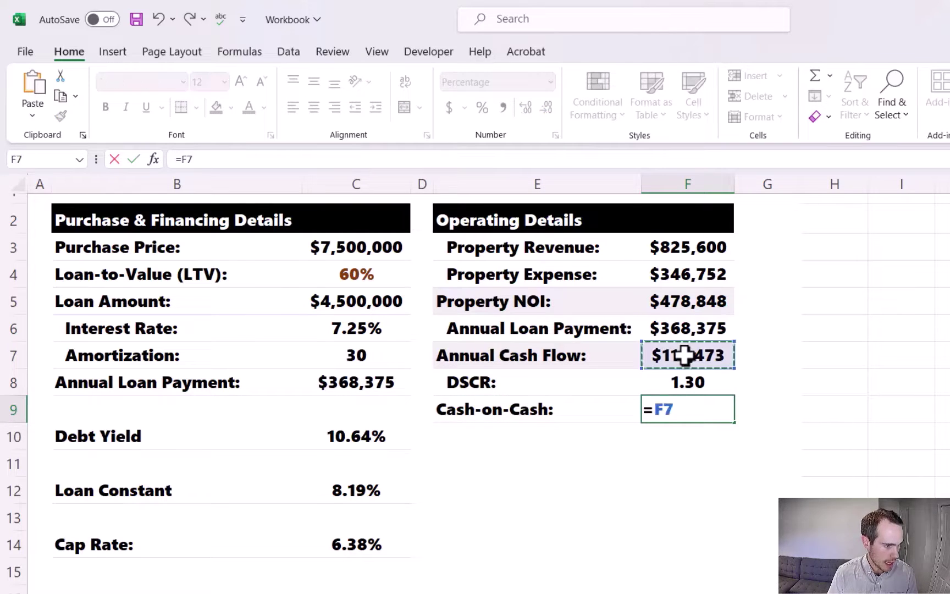
text(/()
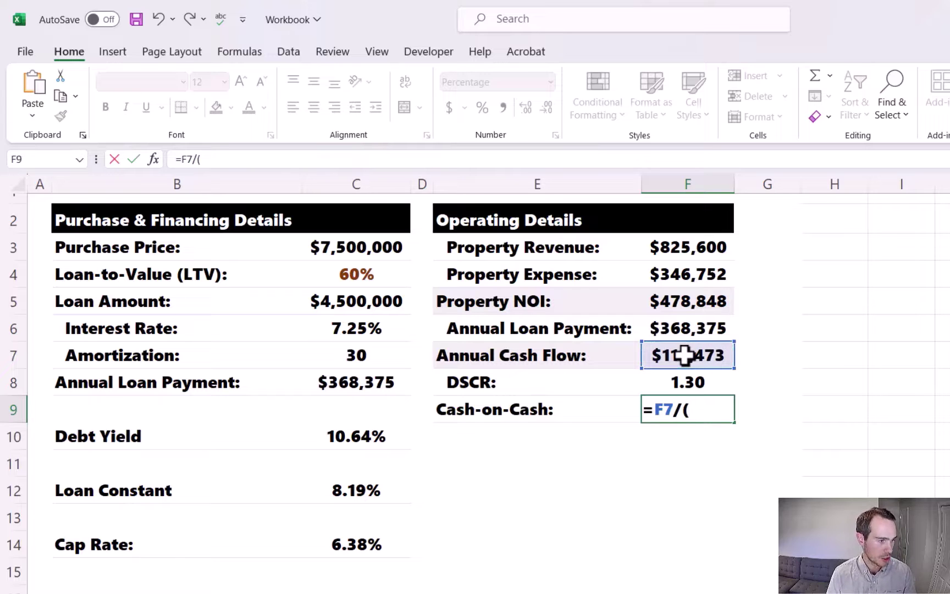
click(383, 250)
text(-)
click(363, 298)
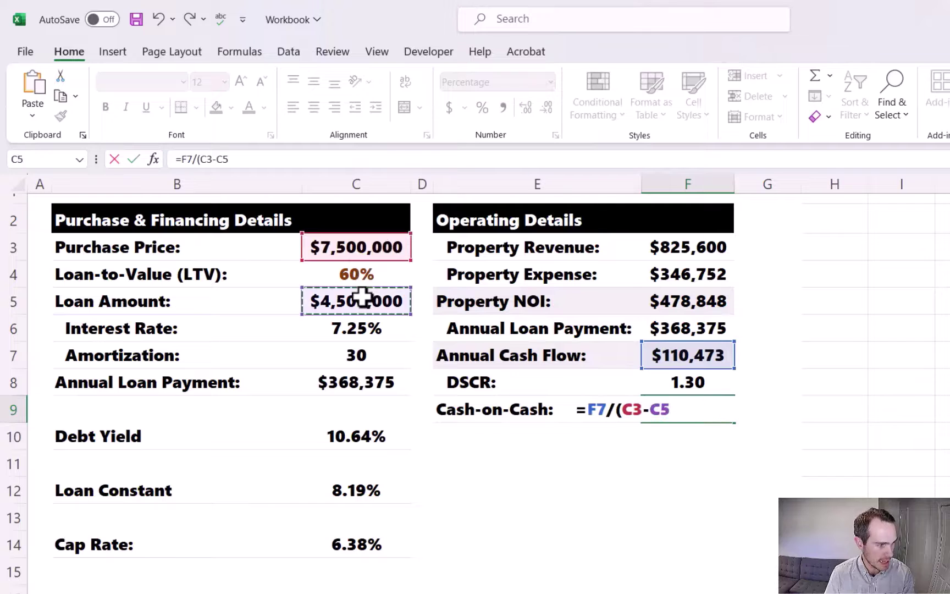
key(Return)
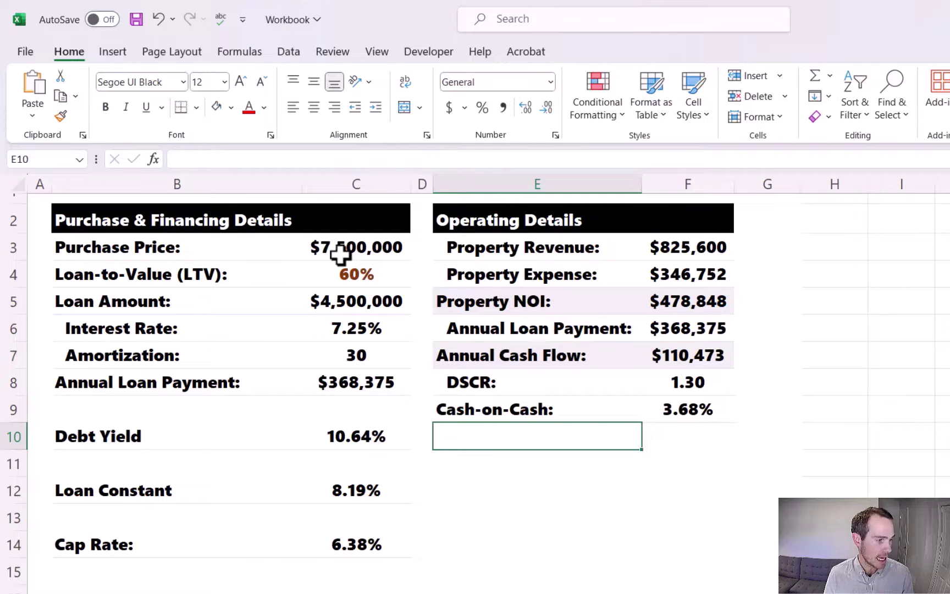
Step: Change the purchase price in C3 to $5,500,000 by replacing the leading 7 with 5
click(362, 248)
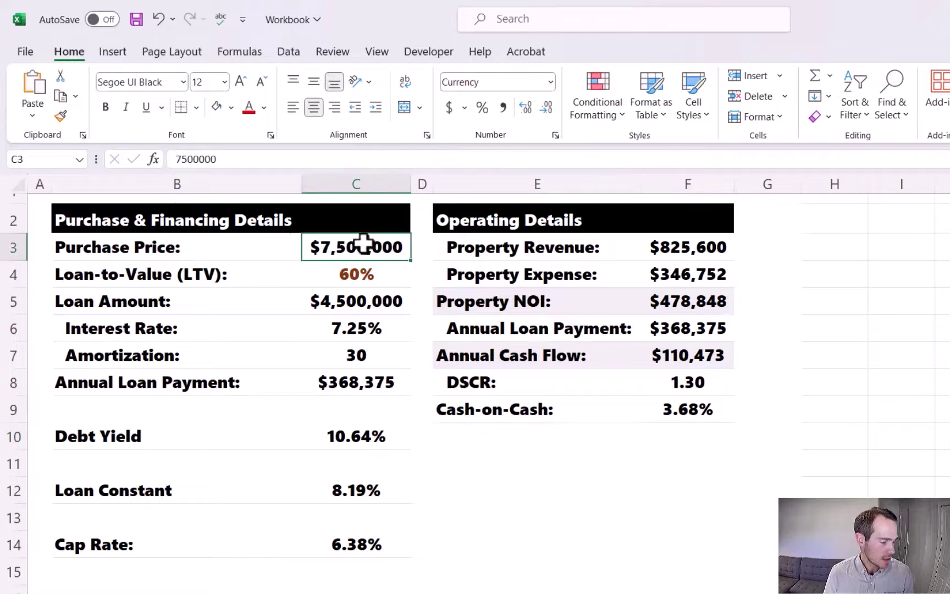
click(179, 161)
drag(179, 161, 168, 161)
text(5)
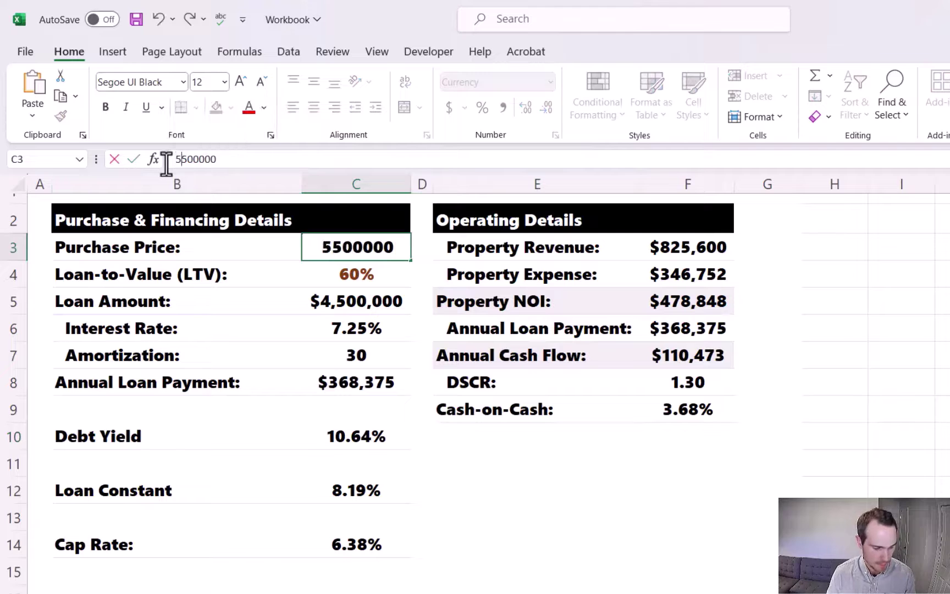
key(Return)
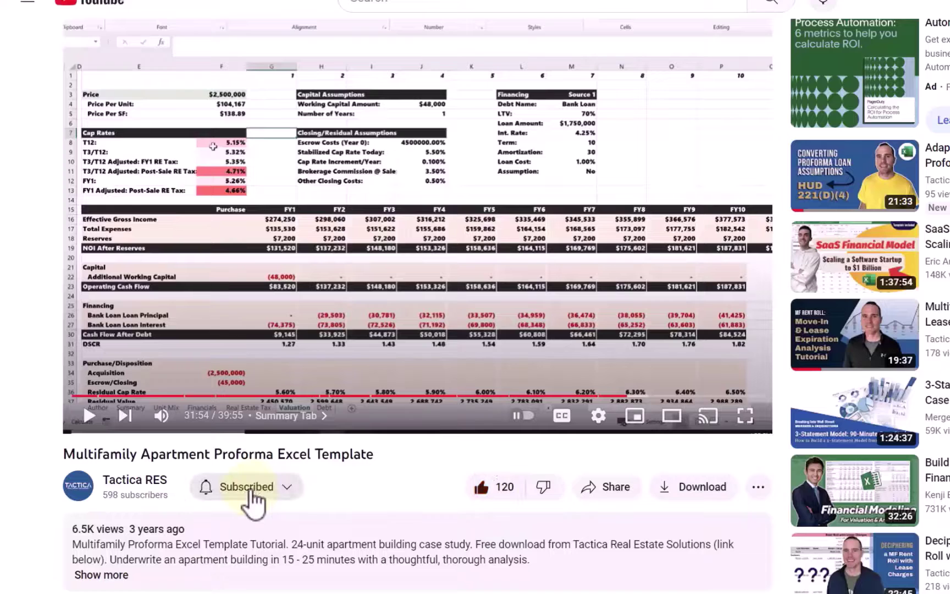
Step: Choose a notification level for the channel subscription from the bell dropdown
click(287, 491)
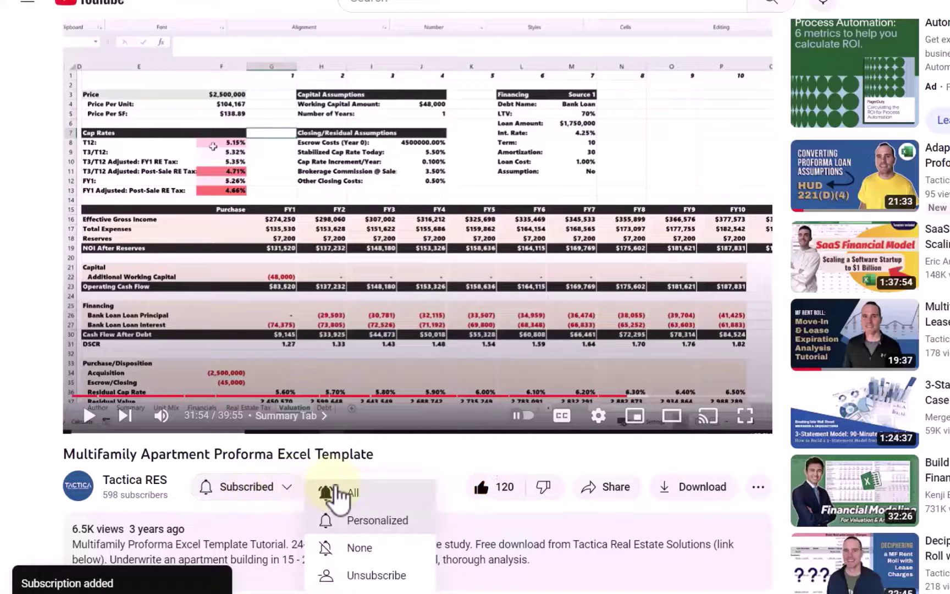
click(329, 490)
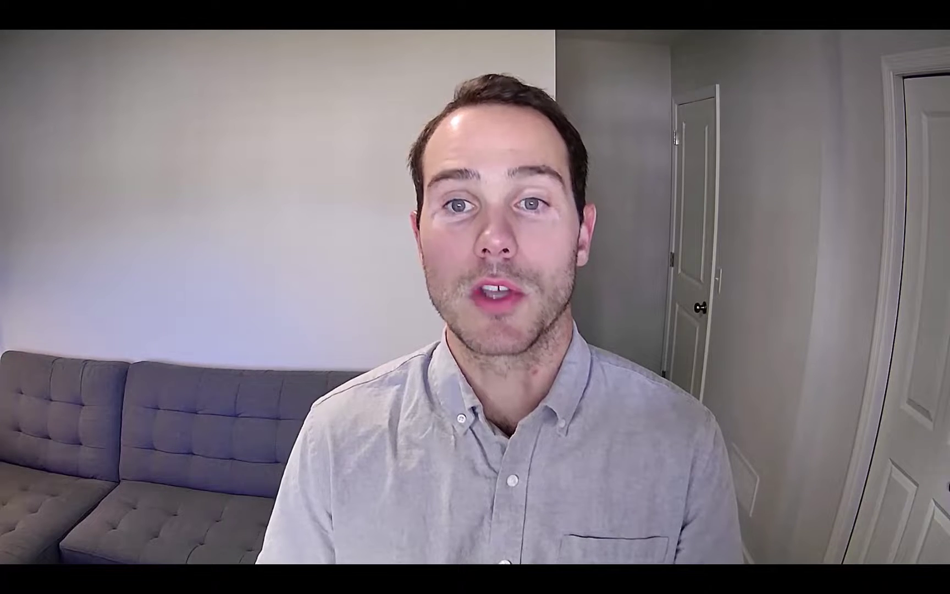